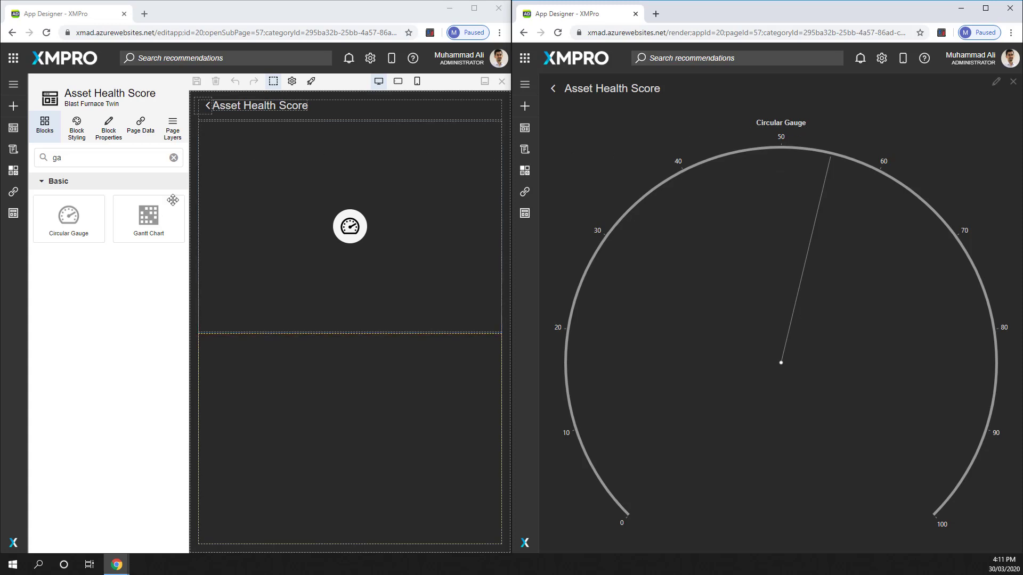
Step: Set the title of the upper circular gauge to "Health Score"
{"action": "left_click", "coordinate": [363, 190]}
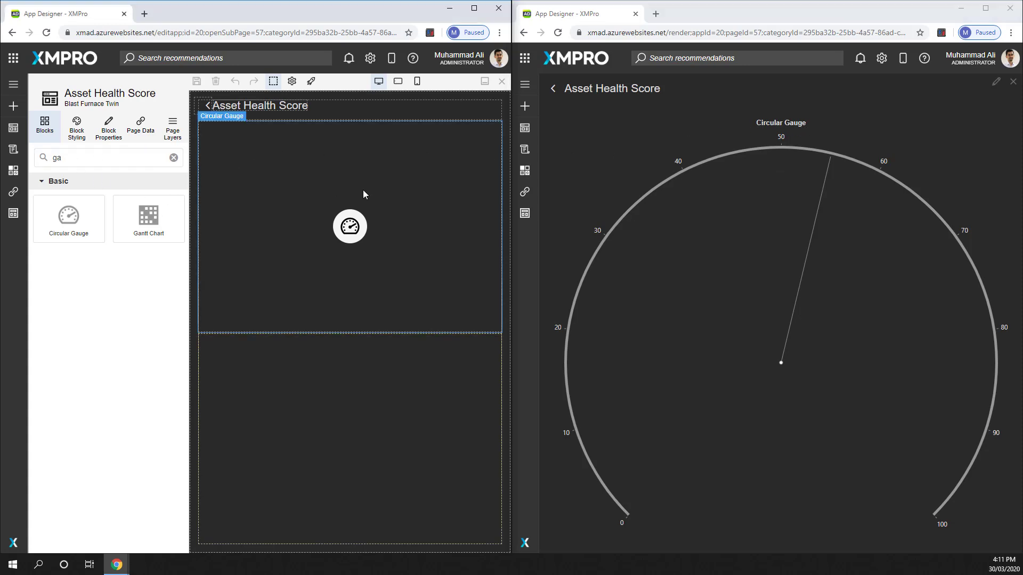
{"action": "left_click", "coordinate": [103, 133]}
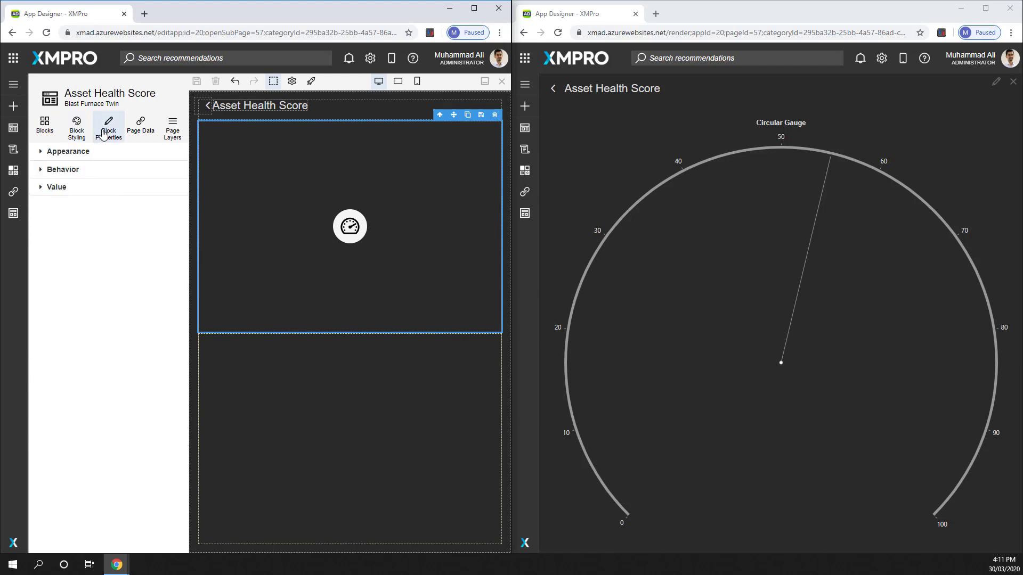
{"action": "left_click", "coordinate": [82, 152]}
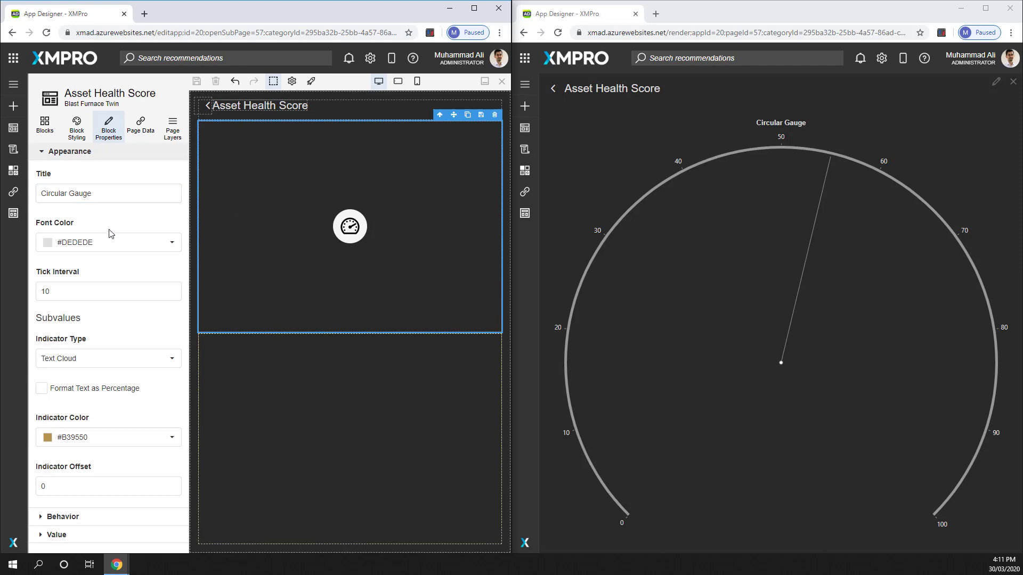
{"action": "left_click", "coordinate": [124, 197]}
{"action": "triple_click", "coordinate": [124, 196]}
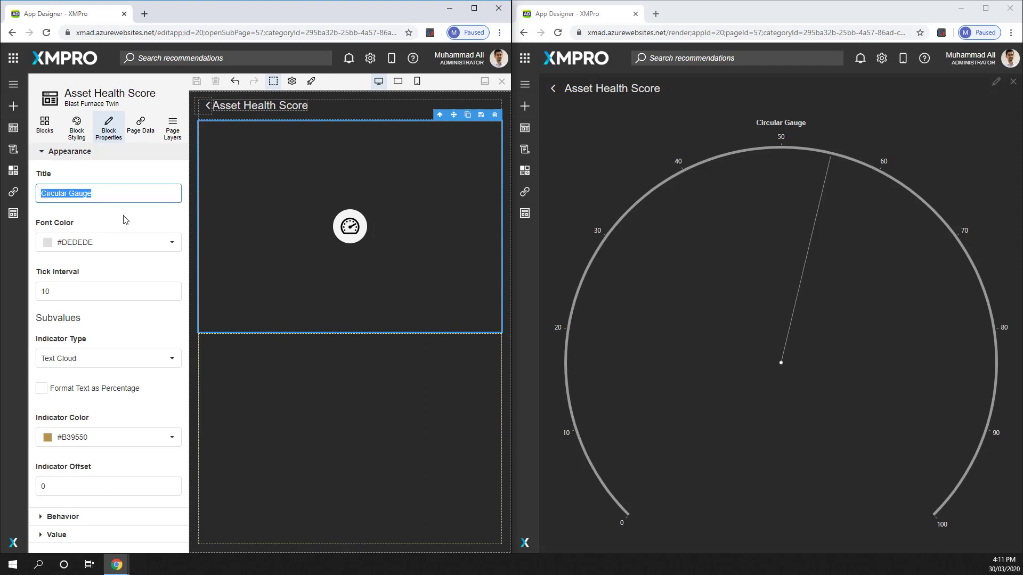
{"action": "type", "text": "Health Score"}
{"action": "left_click", "coordinate": [125, 220]}
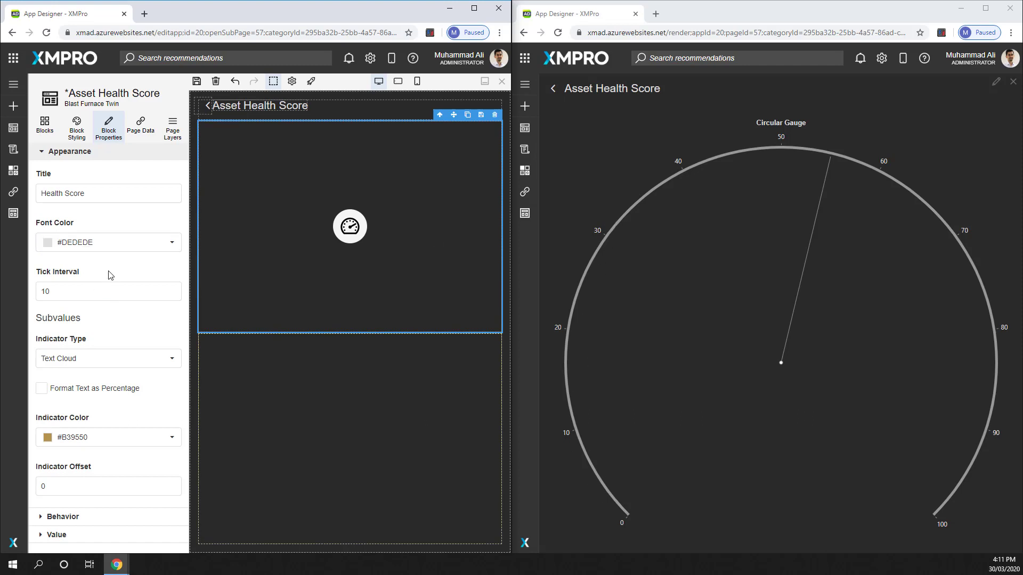
Step: Set the Health Score gauge's tick interval to 1
{"action": "left_click", "coordinate": [84, 296]}
{"action": "double_click", "coordinate": [43, 293]}
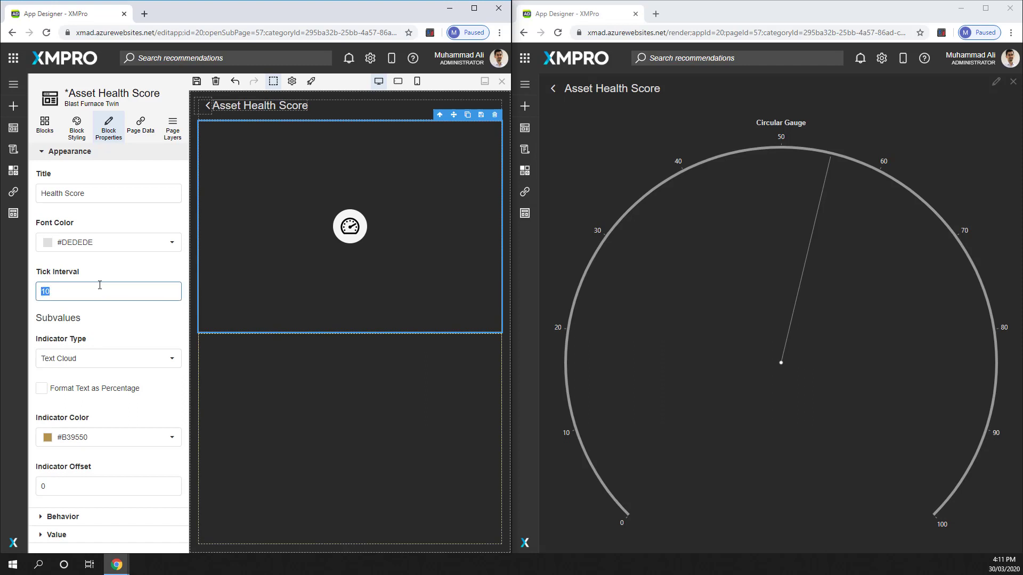
{"action": "type", "text": "1"}
{"action": "left_click", "coordinate": [136, 269]}
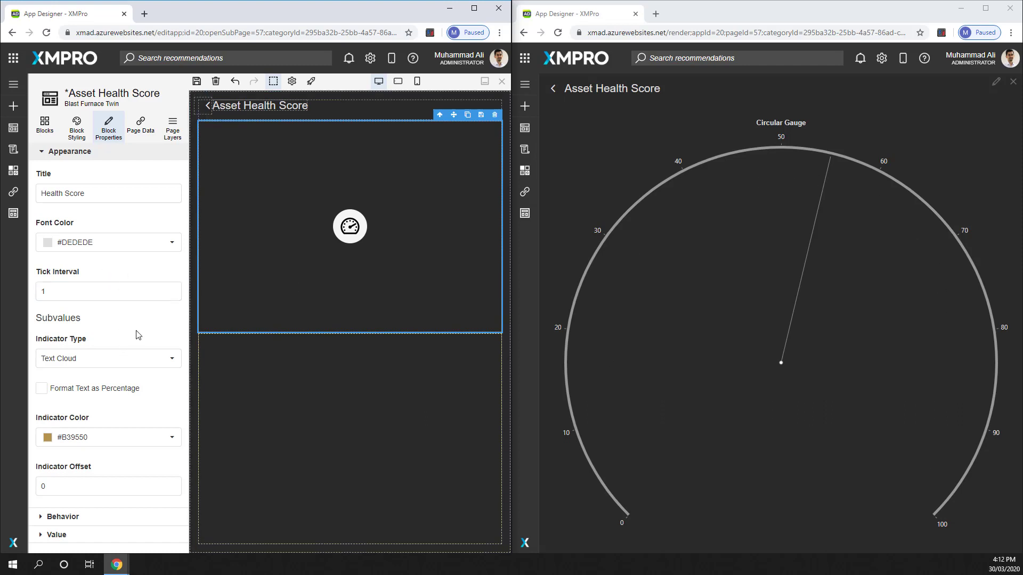
Step: Set the end of the Health Score gauge's range to 10 in its behavior settings
{"action": "left_click", "coordinate": [90, 518]}
{"action": "scroll", "coordinate": [112, 367], "scroll_direction": "down", "scroll_amount": 2}
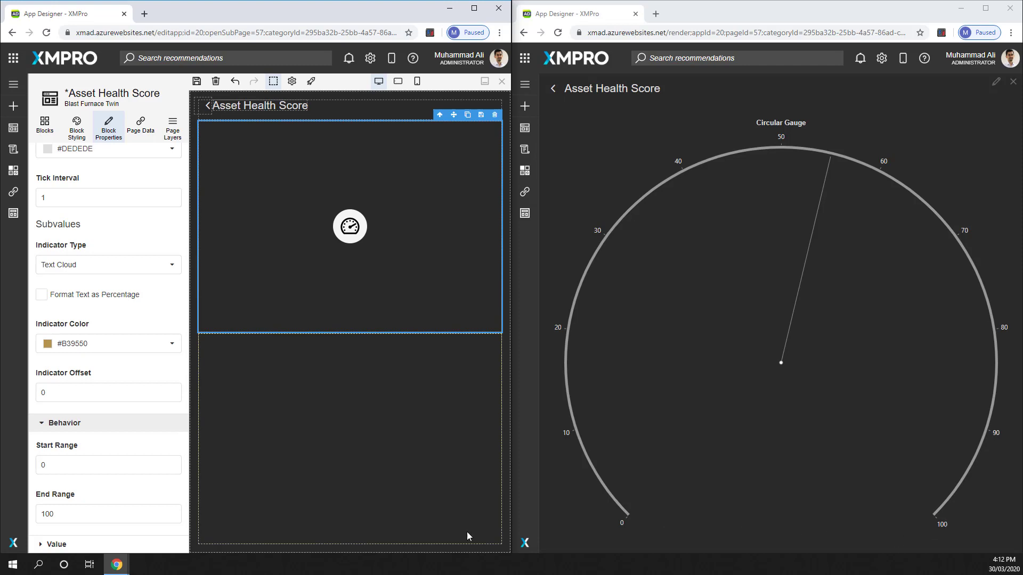
{"action": "left_click", "coordinate": [70, 515]}
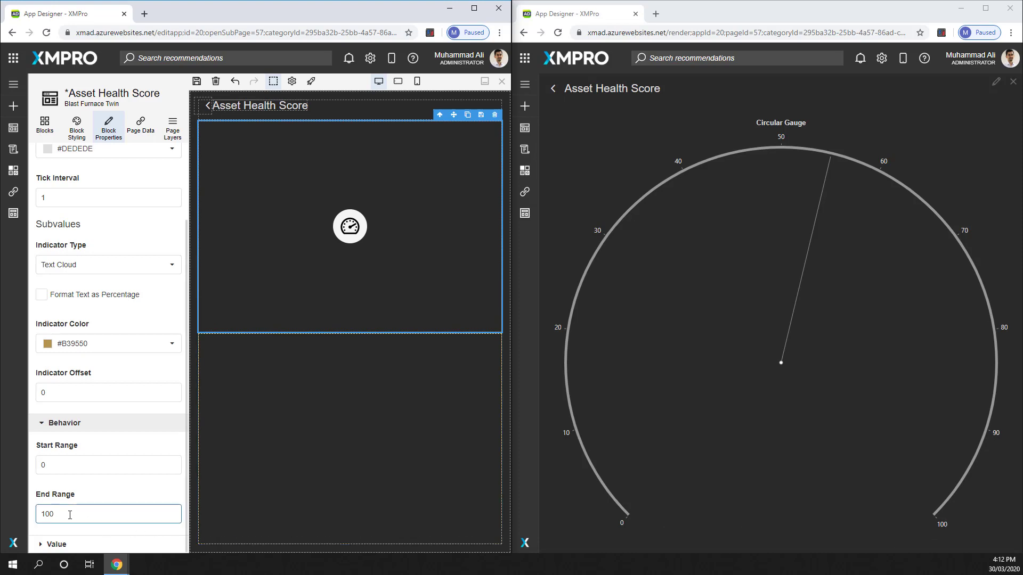
{"action": "key", "text": "BackSpace"}
{"action": "left_click", "coordinate": [71, 488]}
Step: Give the Health Score gauge a static value of 8, save the page and reload the rendered preview
{"action": "left_click", "coordinate": [63, 544]}
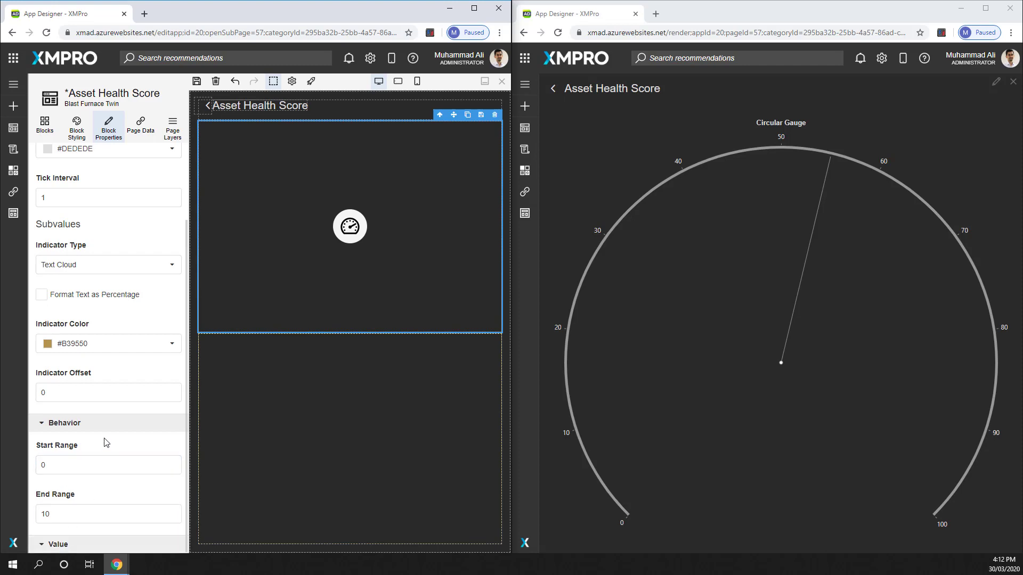
{"action": "scroll", "coordinate": [108, 438], "scroll_direction": "down", "scroll_amount": 3}
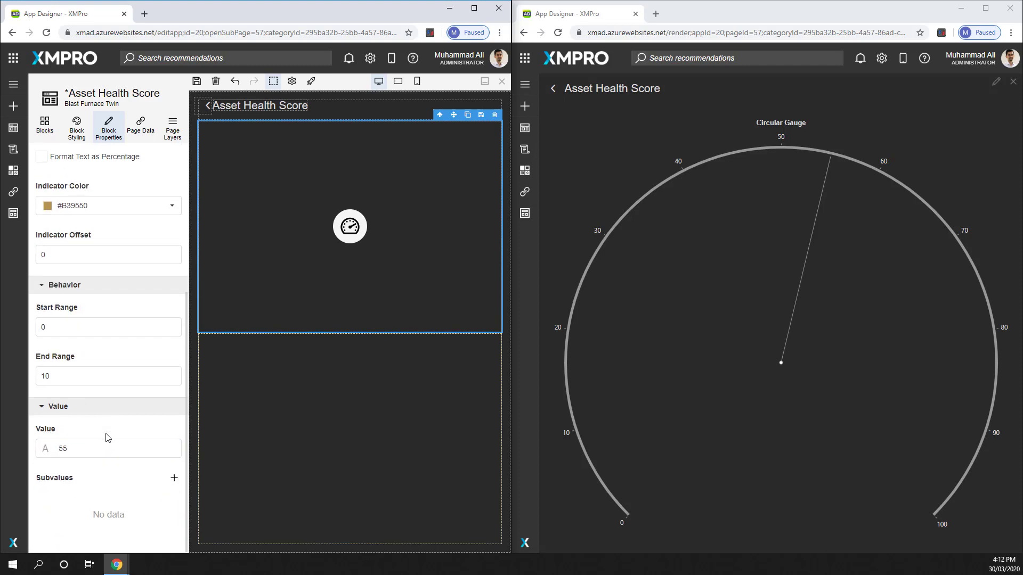
{"action": "left_click", "coordinate": [75, 452]}
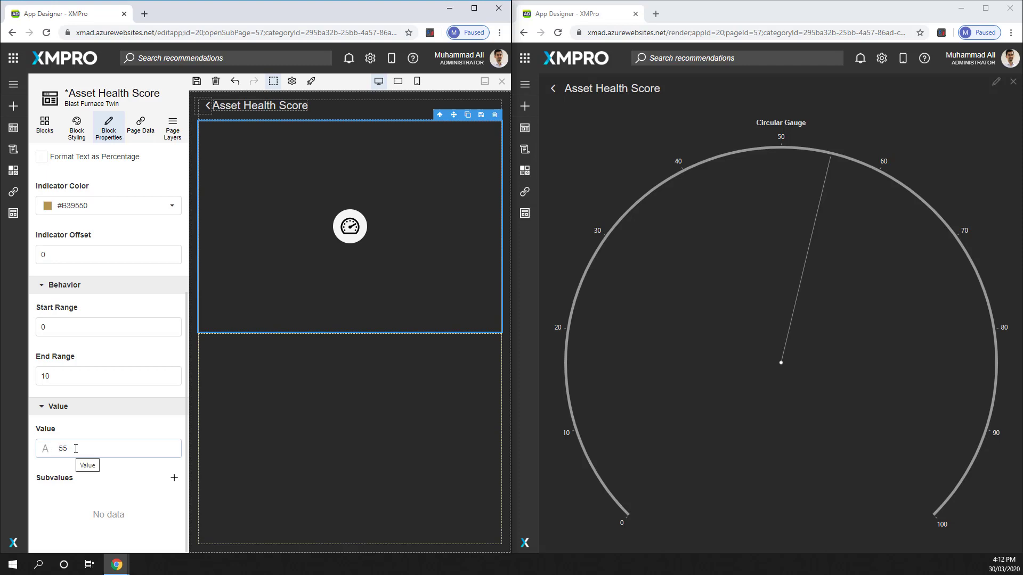
{"action": "left_click", "coordinate": [59, 448]}
{"action": "double_click", "coordinate": [58, 450]}
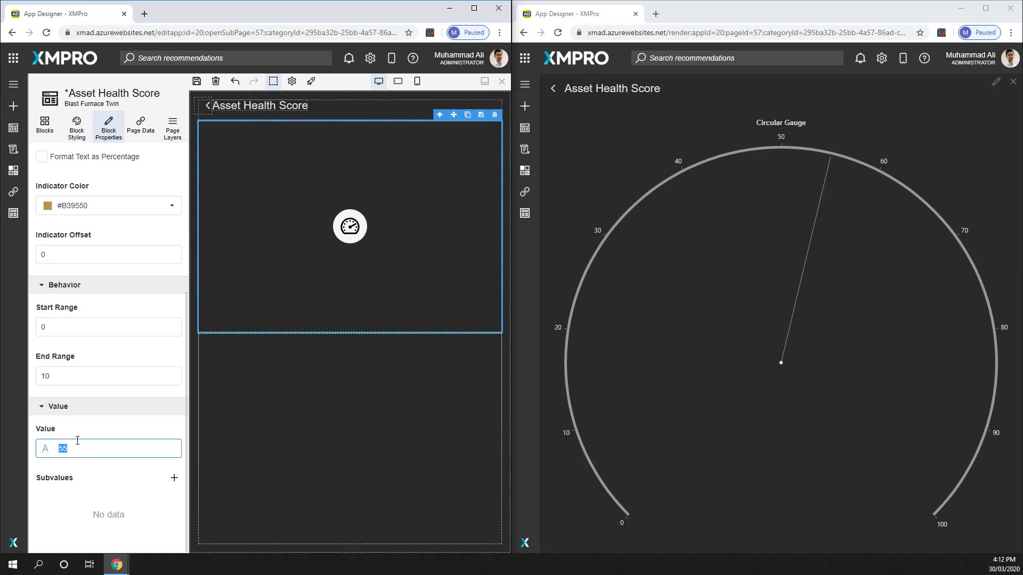
{"action": "type", "text": "8"}
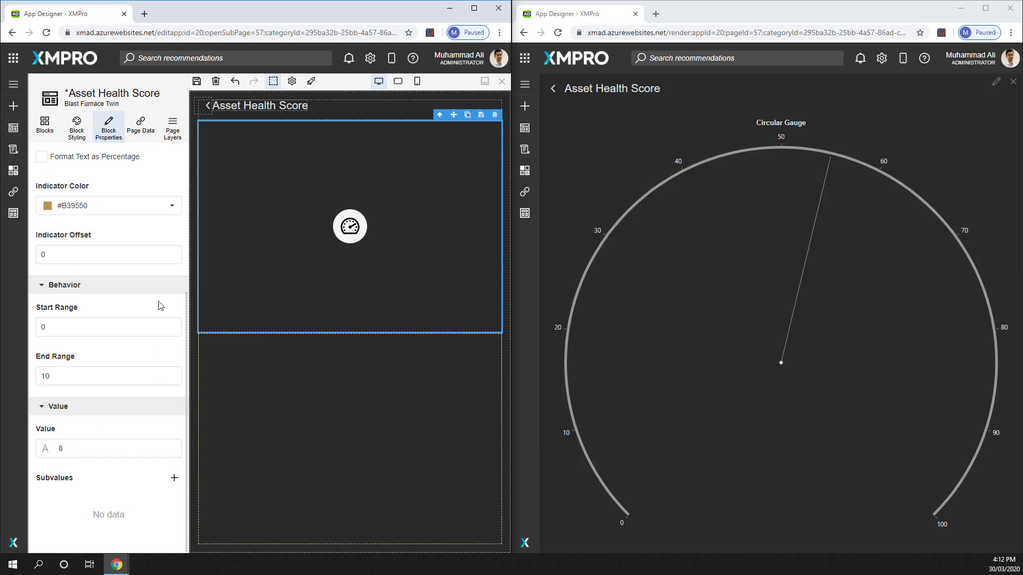
{"action": "left_click", "coordinate": [197, 81]}
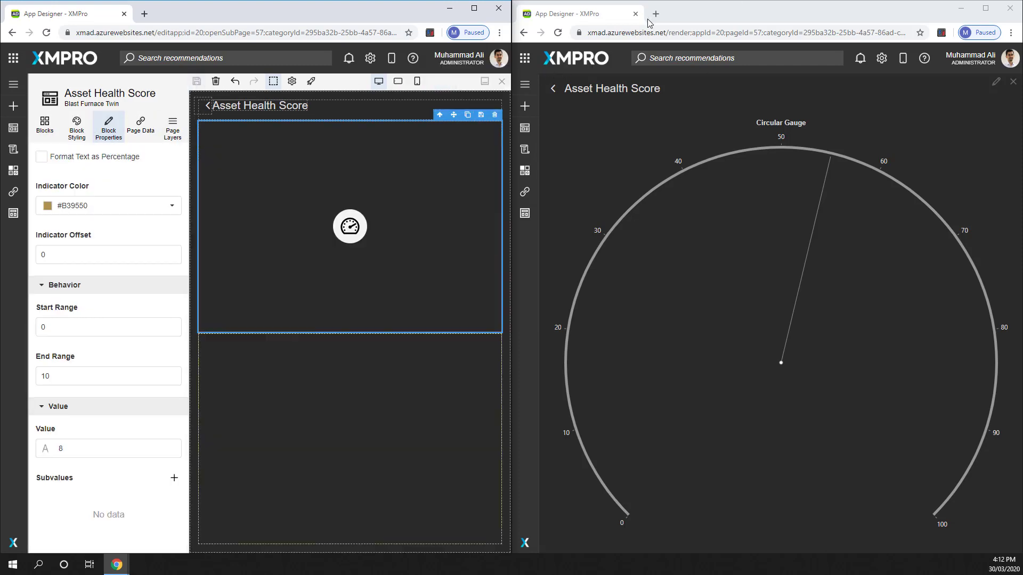
{"action": "left_click", "coordinate": [556, 34]}
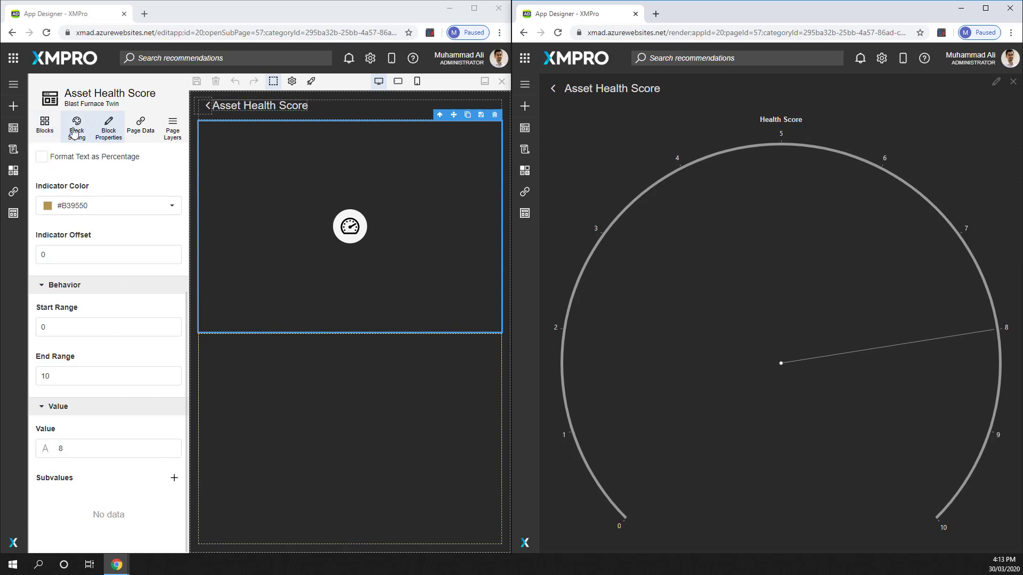
Step: Clear the block search and examine the data source settings of the lower box
{"action": "left_click", "coordinate": [44, 125]}
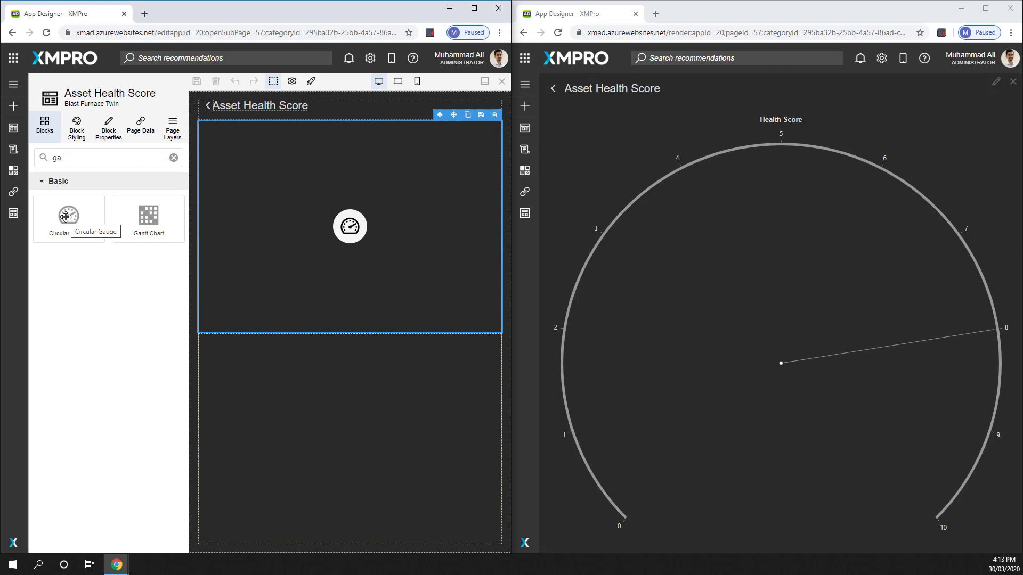
{"action": "left_click", "coordinate": [174, 157]}
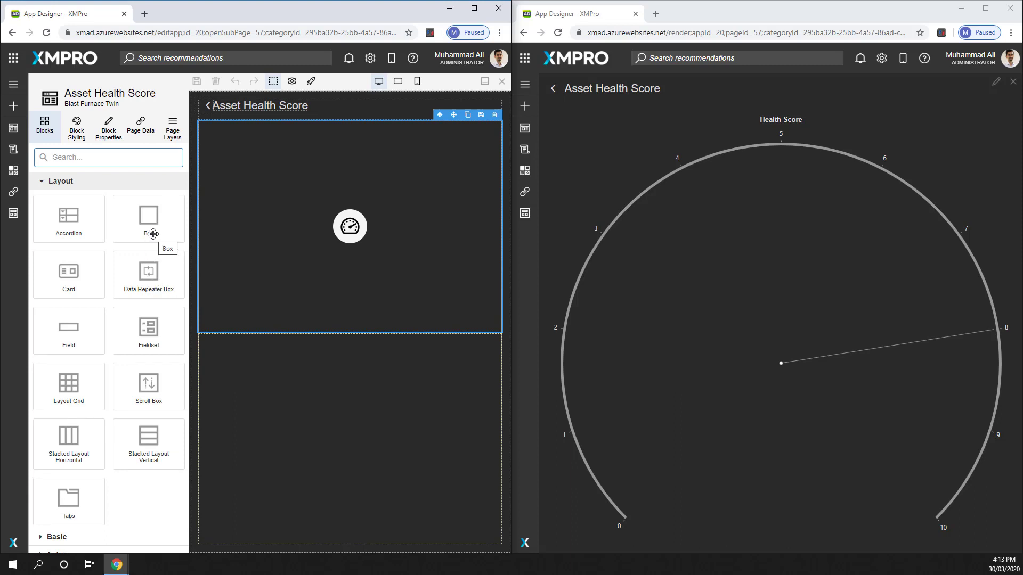
{"action": "left_click_drag", "start_coordinate": [152, 233], "coordinate": [276, 405]}
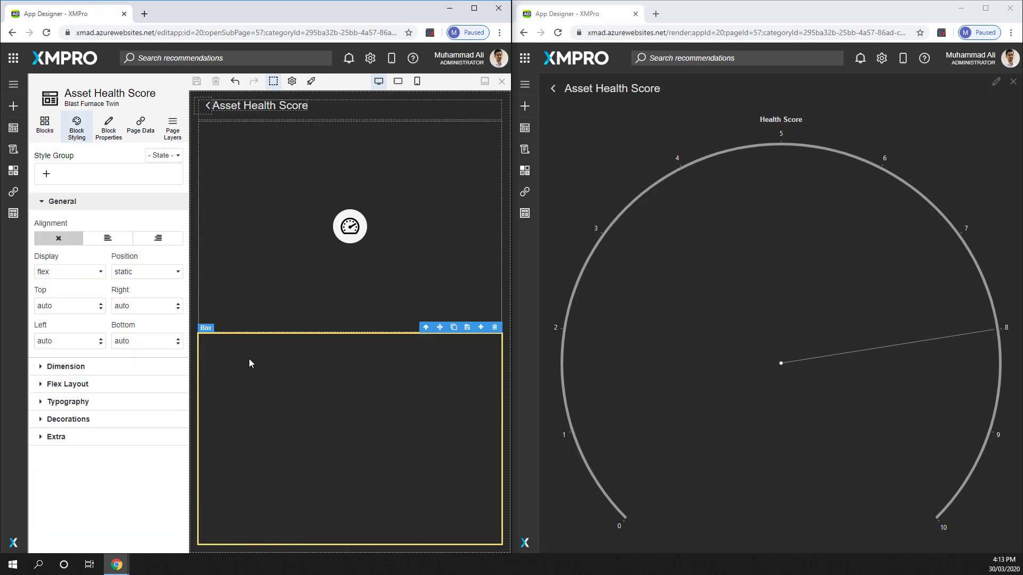
{"action": "left_click", "coordinate": [109, 131]}
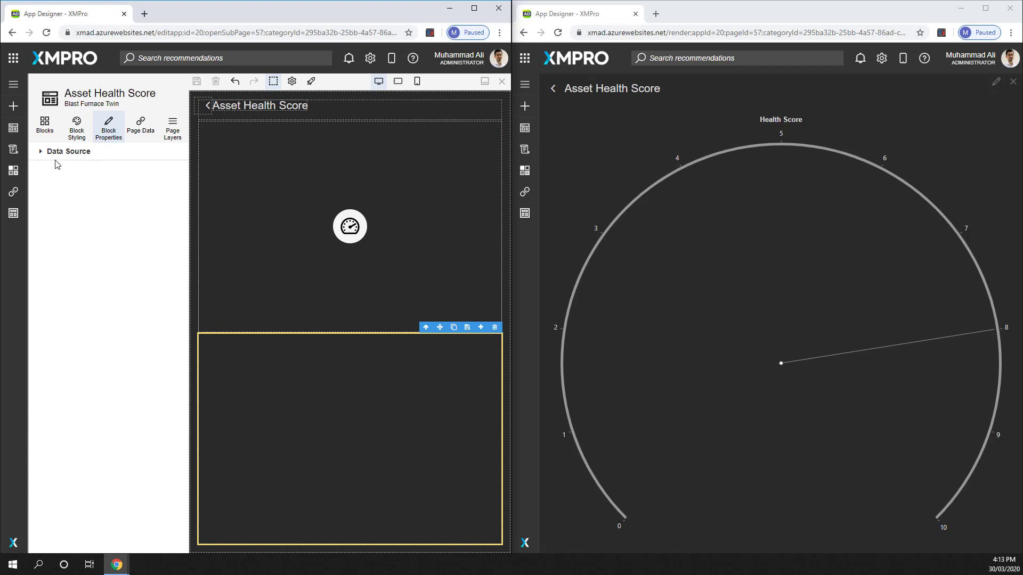
{"action": "left_click", "coordinate": [54, 156]}
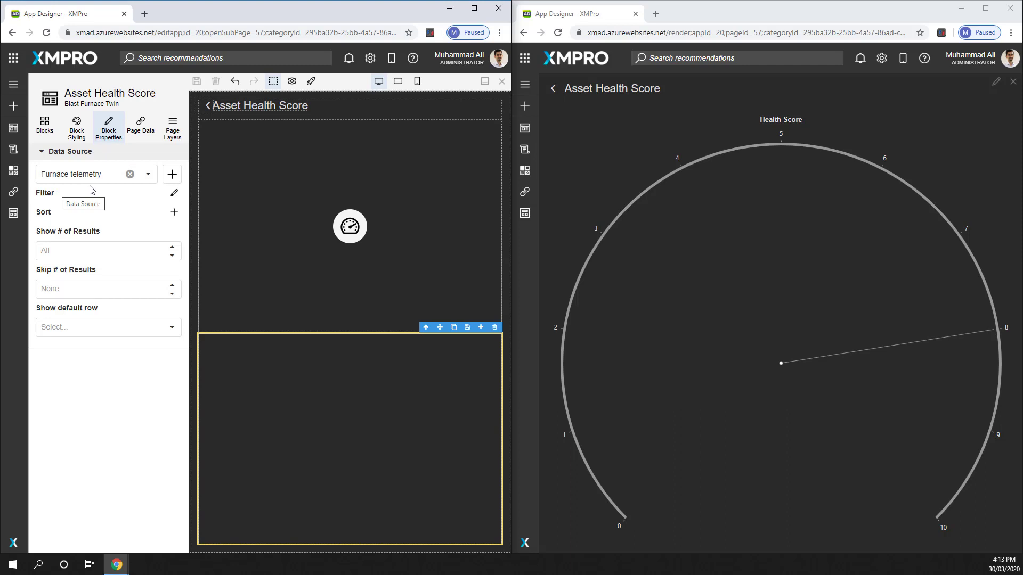
Step: Place a Circular Gauge block inside the lower box of the page
{"action": "left_click", "coordinate": [45, 127]}
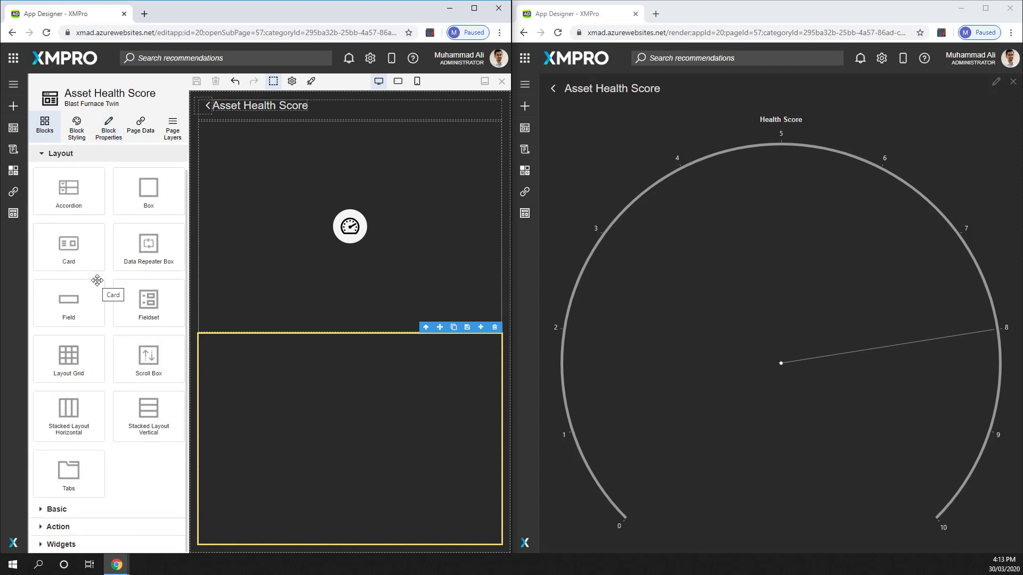
{"action": "left_click", "coordinate": [83, 510]}
{"action": "scroll", "coordinate": [92, 449], "scroll_direction": "down", "scroll_amount": 5}
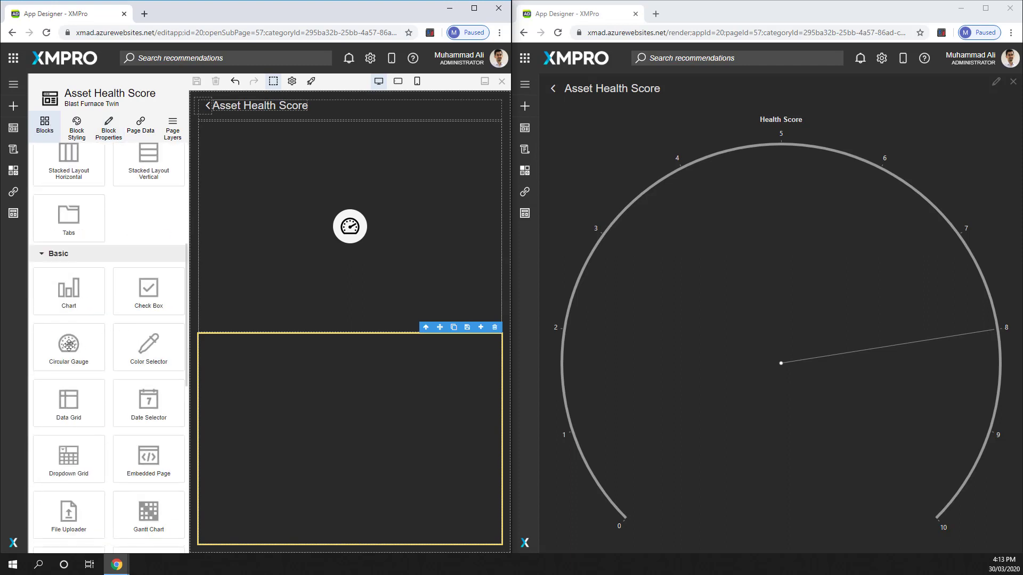
{"action": "left_click_drag", "start_coordinate": [69, 345], "coordinate": [317, 401]}
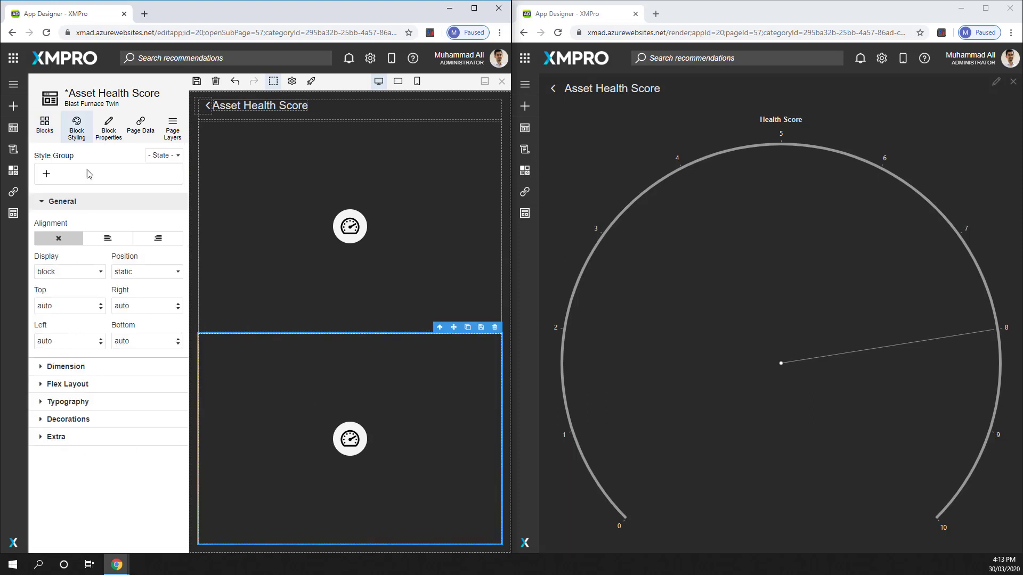
Step: Bind the lower gauge's value to the HealthScore field of the data source and reload the rendered preview
{"action": "left_click", "coordinate": [106, 132]}
{"action": "scroll", "coordinate": [84, 474], "scroll_direction": "down", "scroll_amount": 5}
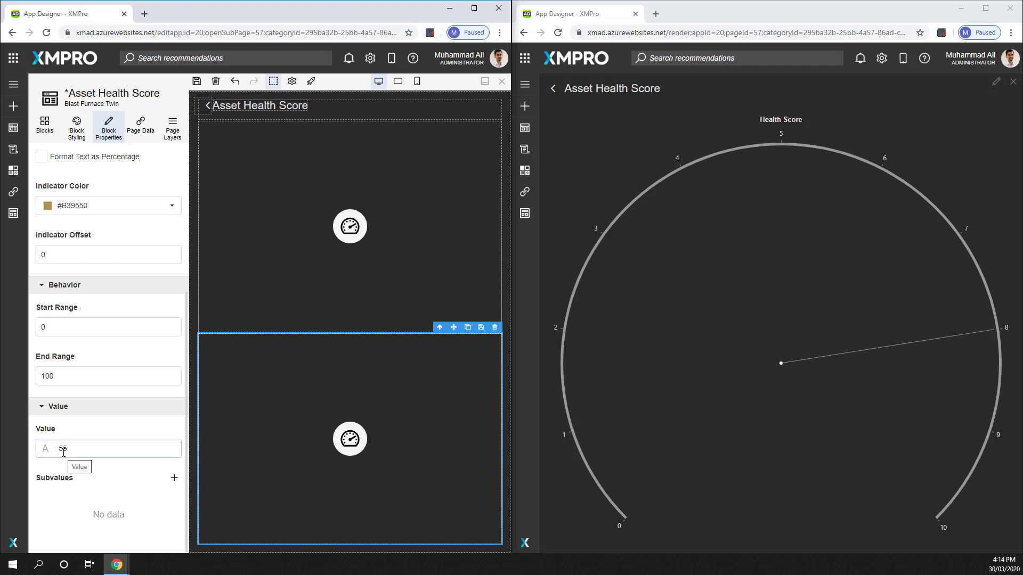
{"action": "left_click", "coordinate": [44, 453]}
{"action": "left_click", "coordinate": [171, 449]}
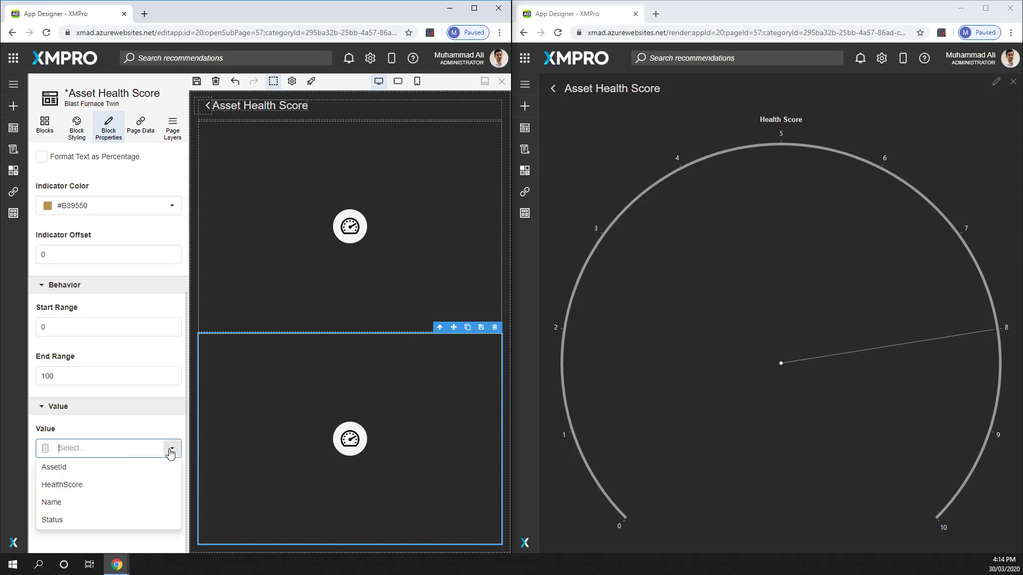
{"action": "left_click", "coordinate": [75, 489]}
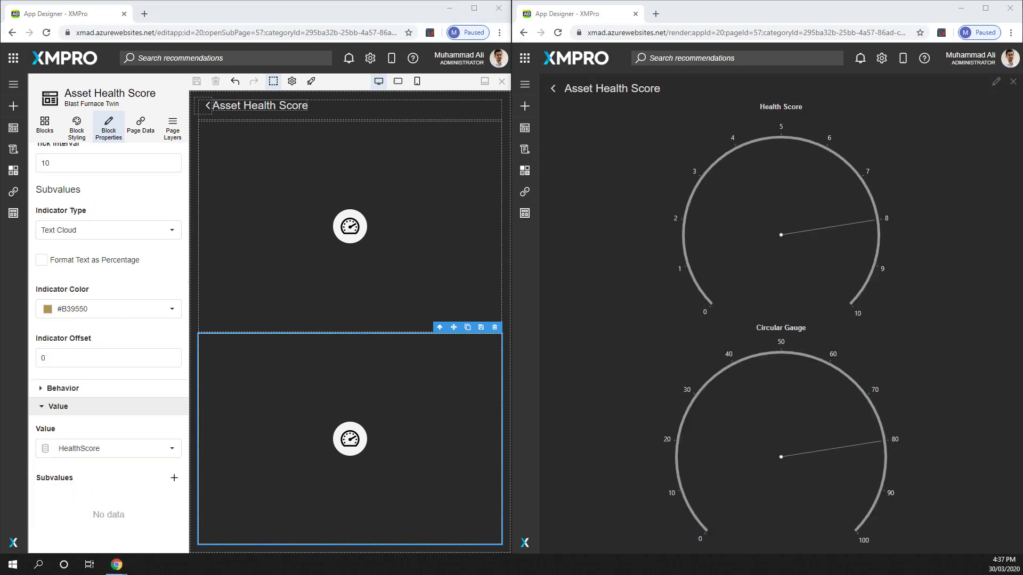
{"action": "left_click", "coordinate": [559, 35]}
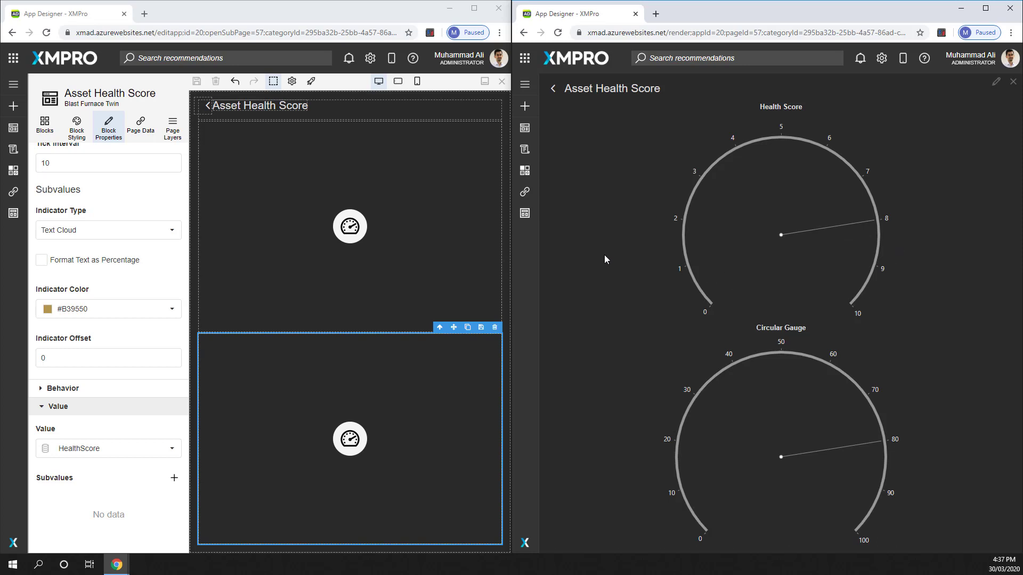
Step: Add a static subvalue of 5 to the upper Health Score gauge
{"action": "left_click", "coordinate": [337, 222]}
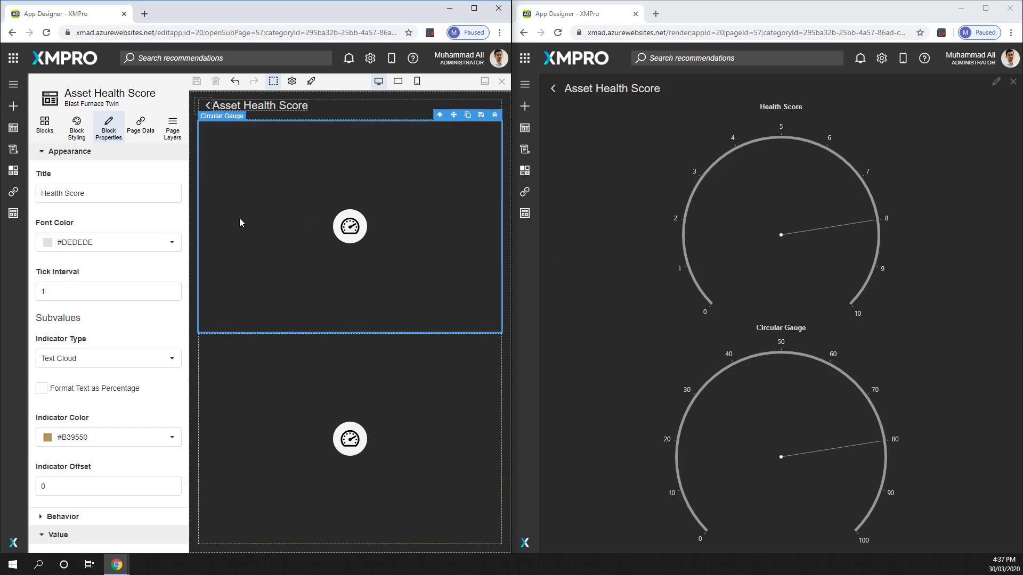
{"action": "scroll", "coordinate": [142, 273], "scroll_direction": "down", "scroll_amount": 2}
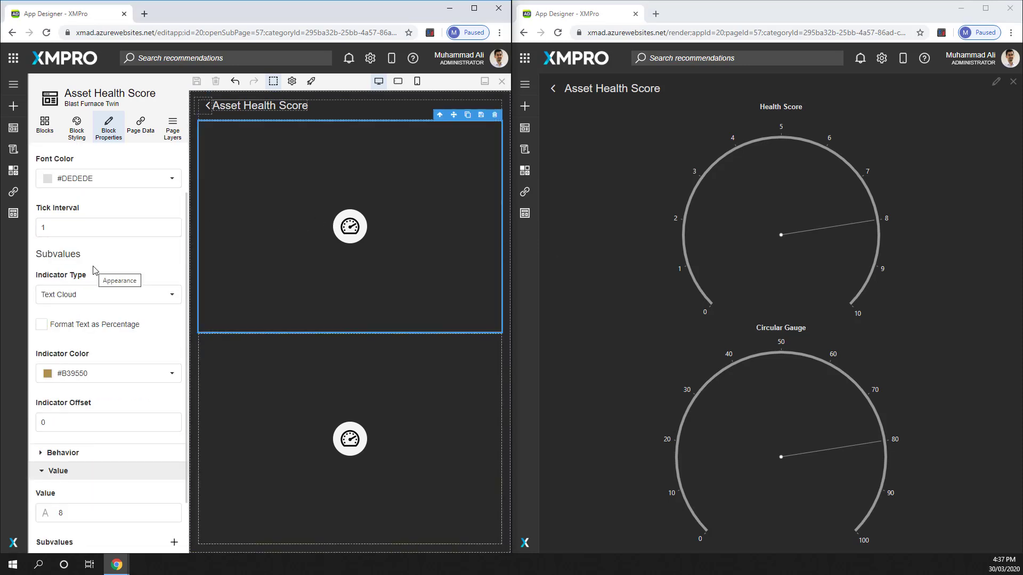
{"action": "scroll", "coordinate": [93, 269], "scroll_direction": "down", "scroll_amount": 1}
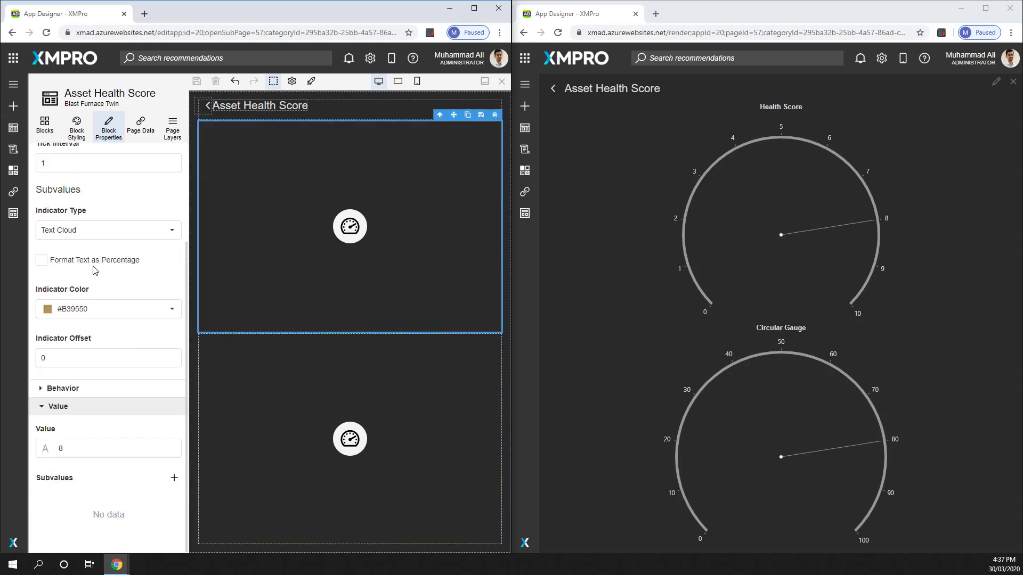
{"action": "left_click", "coordinate": [173, 479]}
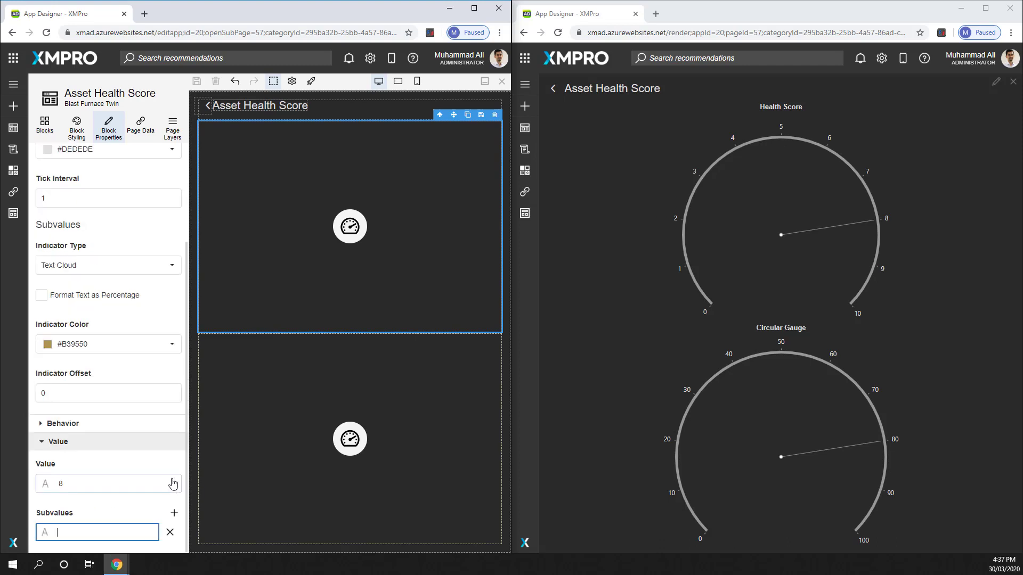
{"action": "left_click", "coordinate": [106, 530]}
{"action": "type", "text": "5"}
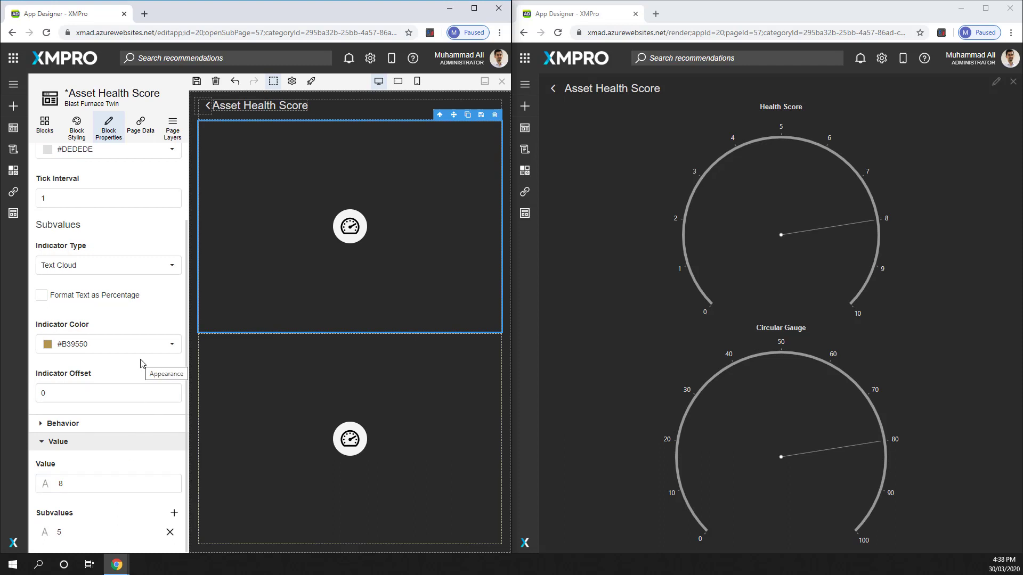
Step: Save the page and reload the rendered preview to show the gauge's subvalue
{"action": "left_click", "coordinate": [197, 81]}
{"action": "left_click", "coordinate": [508, 59]}
{"action": "left_click", "coordinate": [558, 33]}
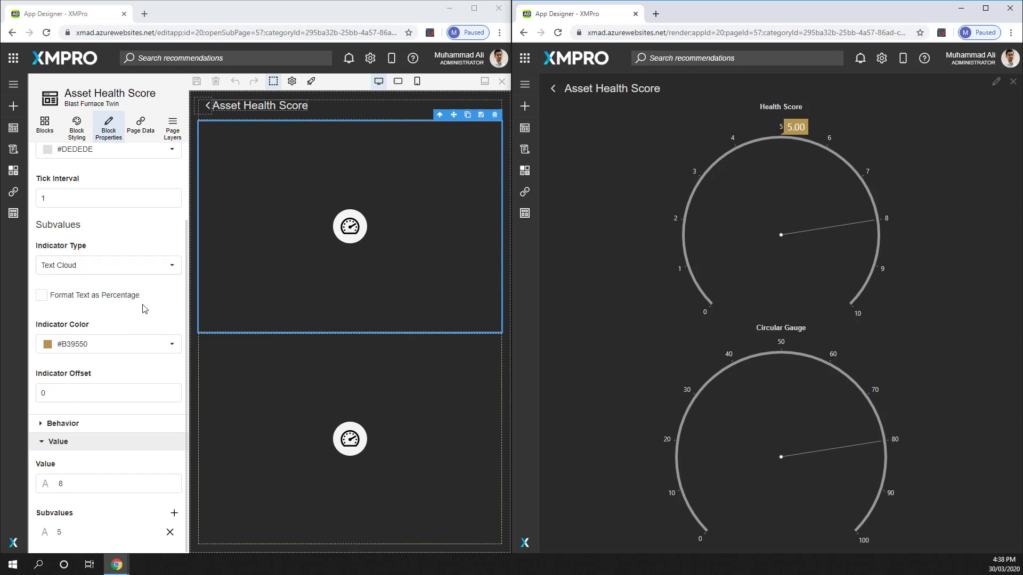
Step: Review the subvalue indicator types offered for the upper gauge and open its indicator offset for editing
{"action": "left_click", "coordinate": [169, 270]}
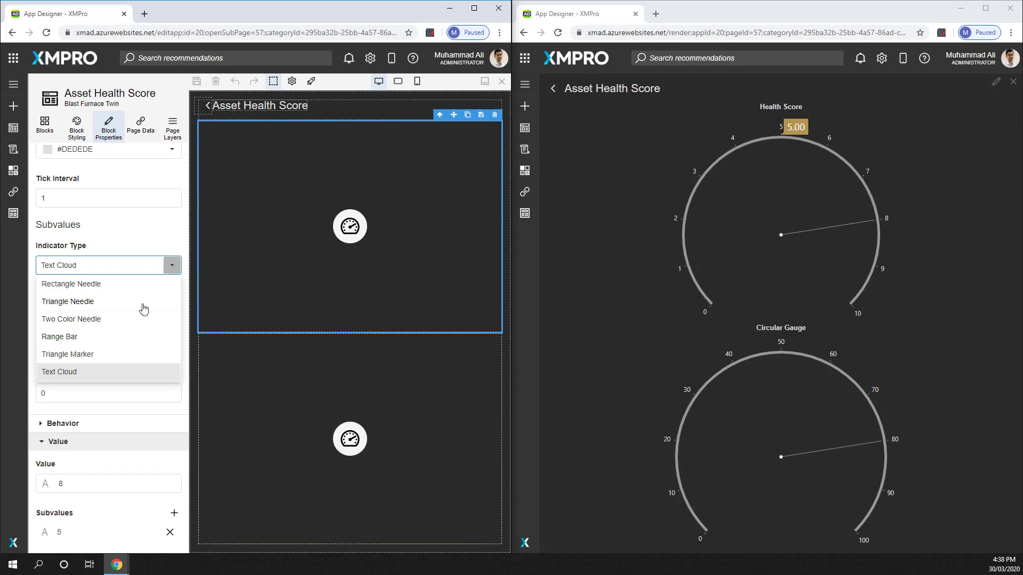
{"action": "left_click", "coordinate": [170, 272]}
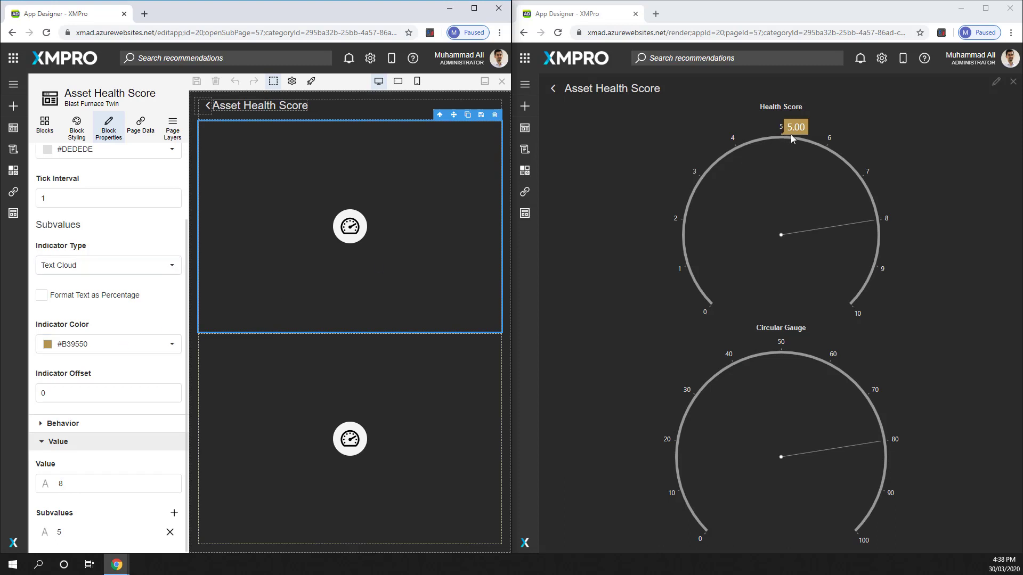
{"action": "left_click", "coordinate": [111, 394]}
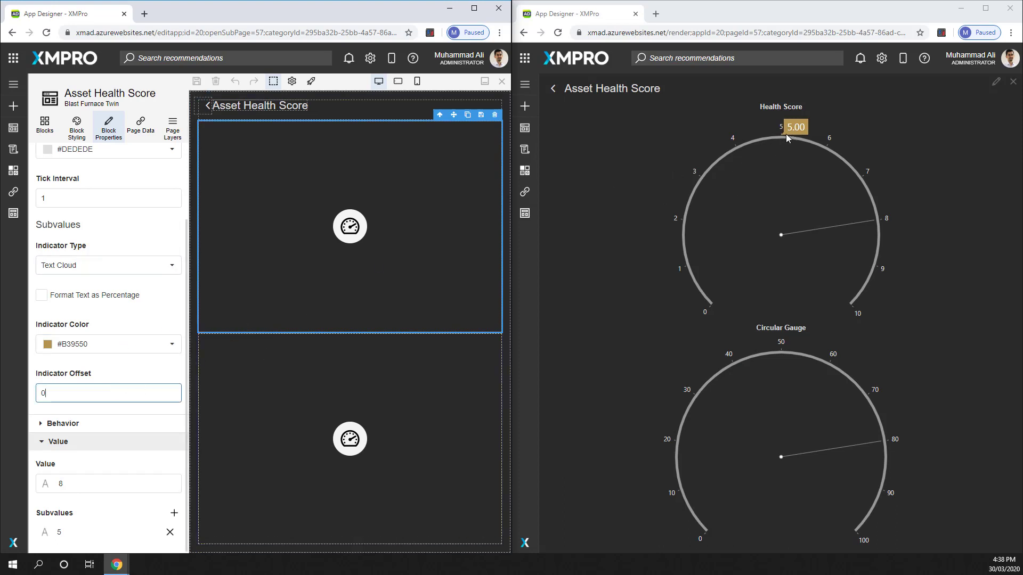